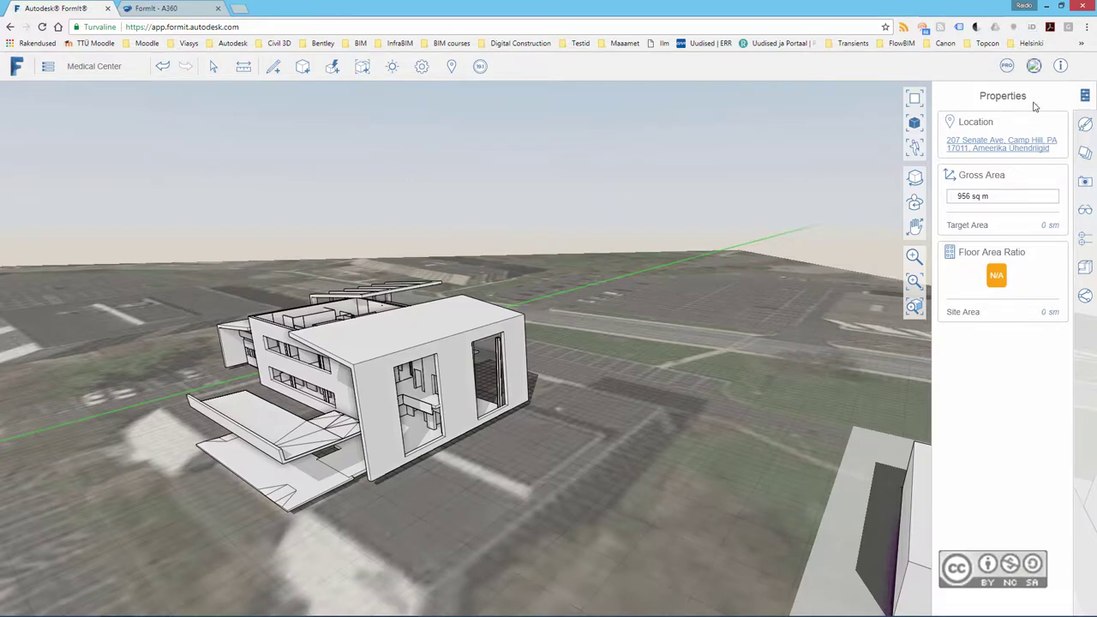
# Start a collaboration session for the Medical Center model from the Collaboration panel.
pyautogui.click(1085, 297)
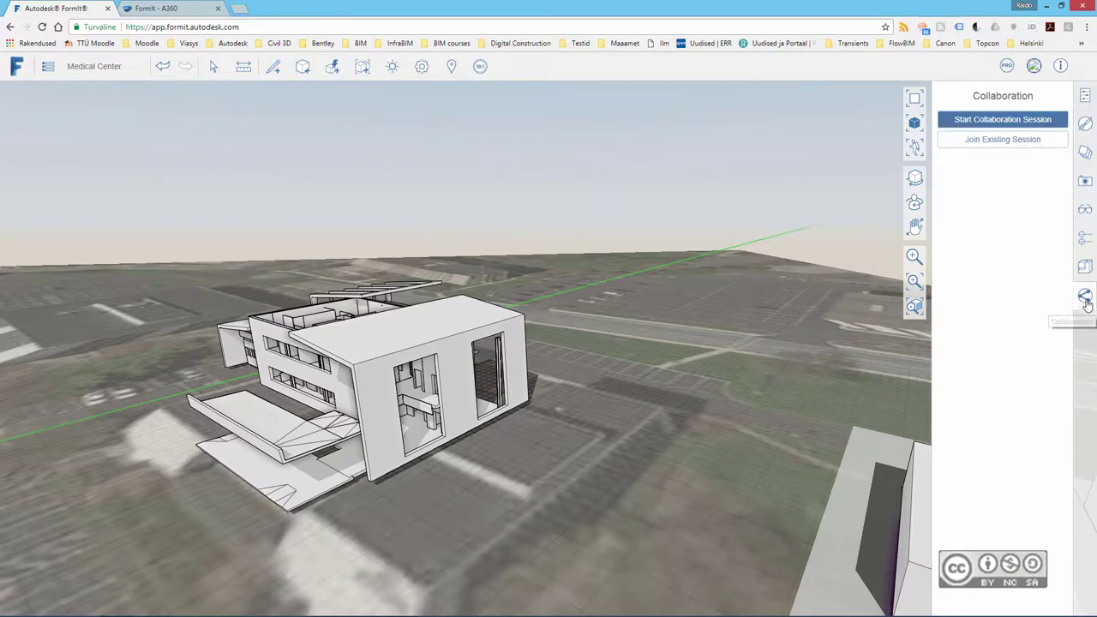
pyautogui.click(1010, 123)
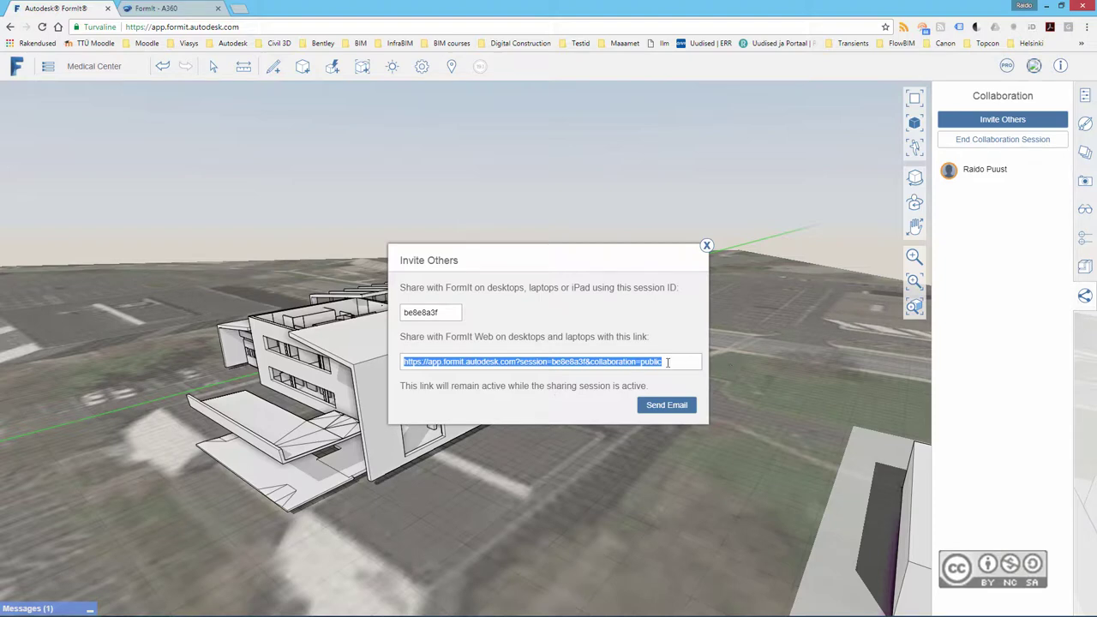
# Copy the session link into a Notepad note and select the session ID in the invitation.
pyautogui.moveTo(685, 361); pyautogui.dragTo(400, 365)
pyautogui.click(400, 365)
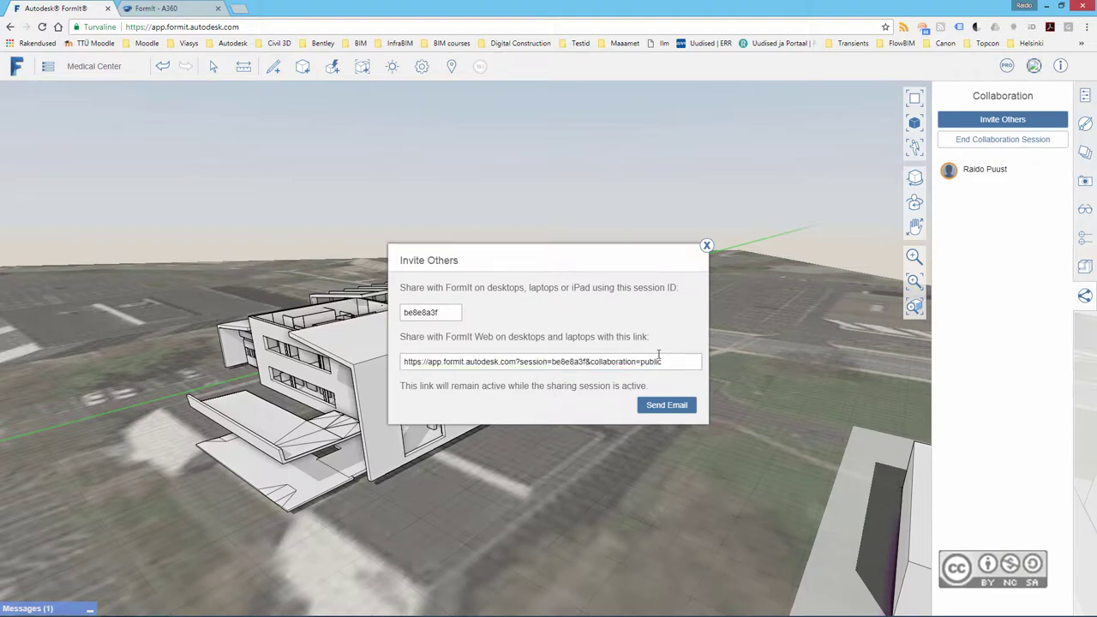
pyautogui.moveTo(662, 361); pyautogui.dragTo(396, 370)
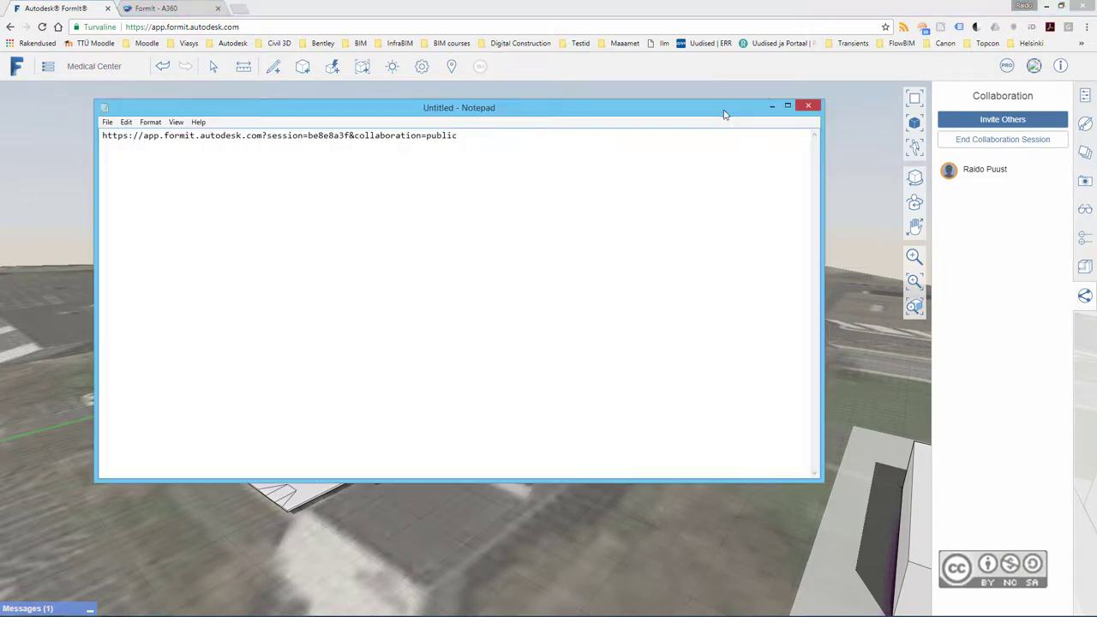
pyautogui.moveTo(722, 113); pyautogui.dragTo(674, 225)
pyautogui.click(776, 586)
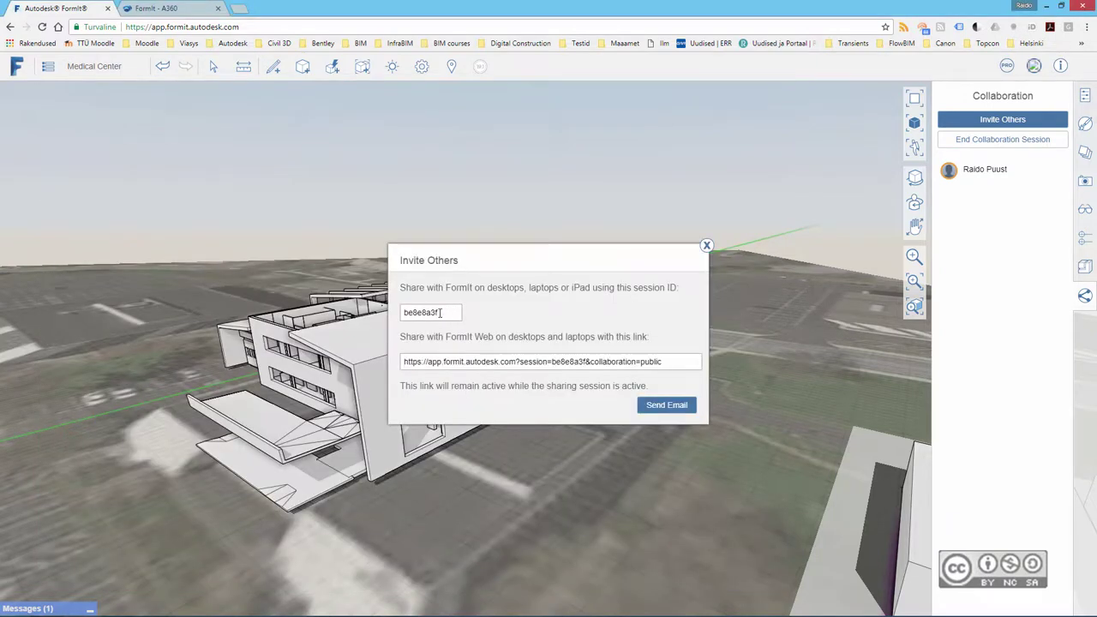
pyautogui.moveTo(450, 312); pyautogui.dragTo(395, 319)
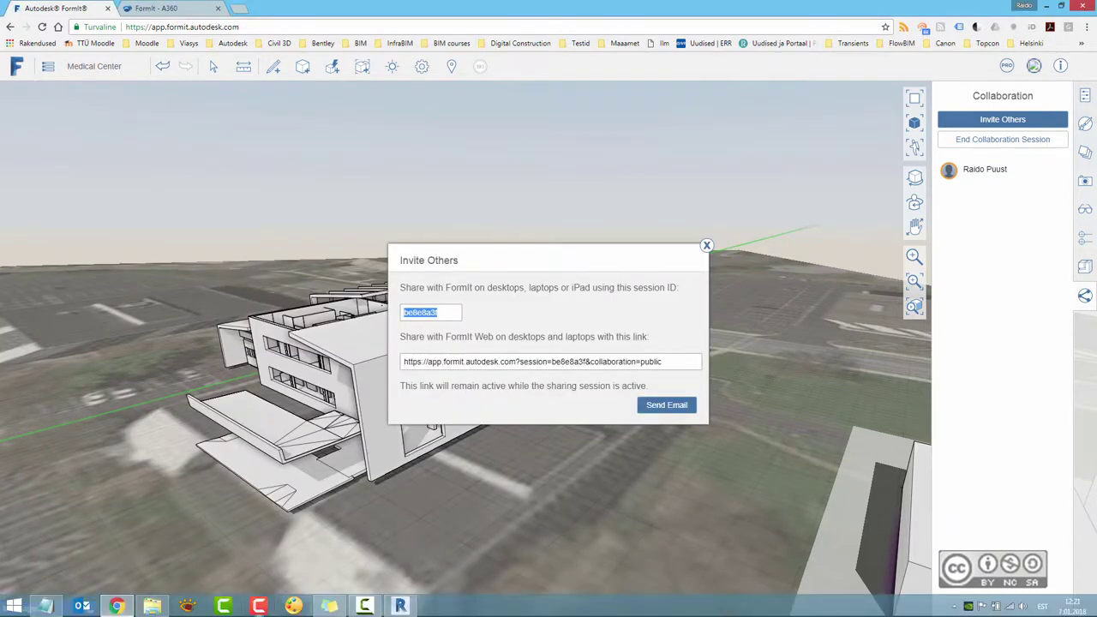
# Add the session ID as a new first line above the link, then close FormIt's invitation.
pyautogui.click(51, 602)
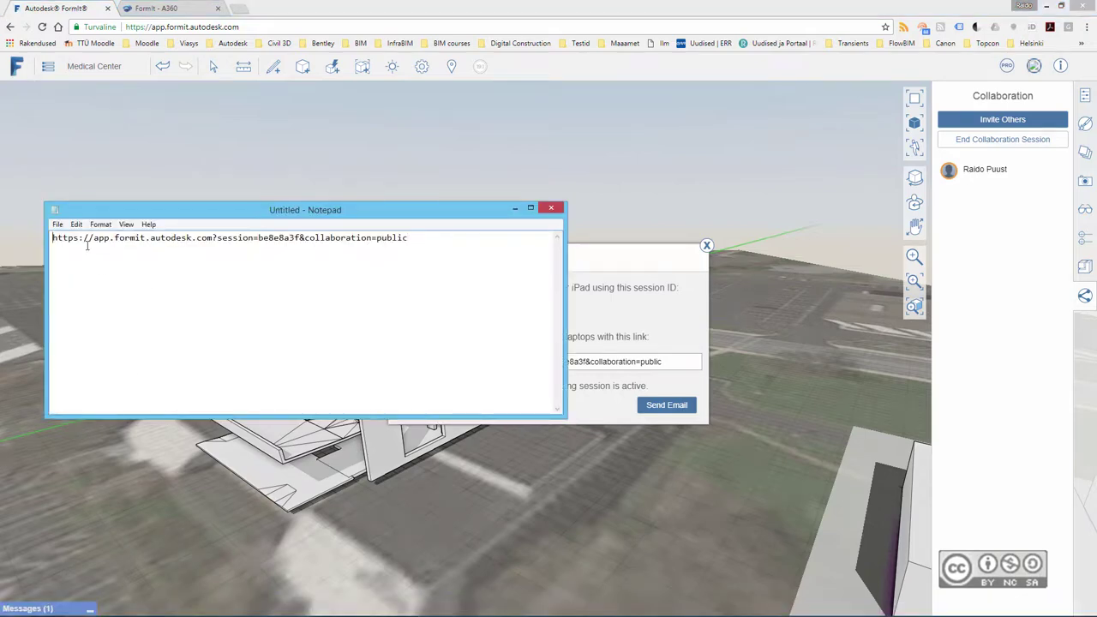
pyautogui.press('Home')
pyautogui.press('Return')
pyautogui.press('Up')
pyautogui.write('be8e8a3f')
pyautogui.click(418, 252)
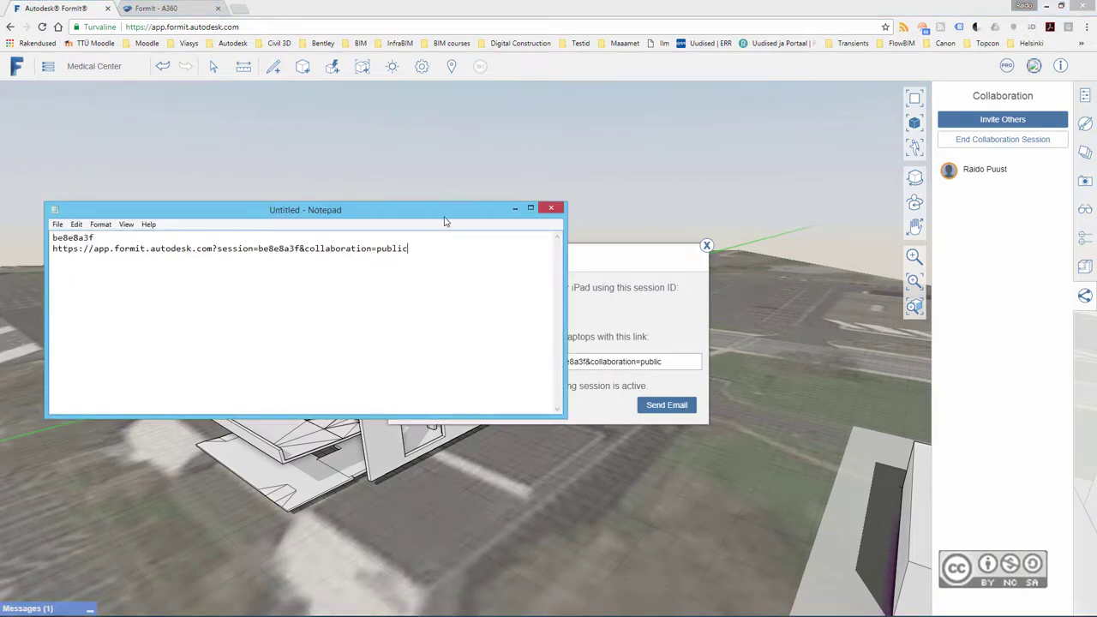
pyautogui.moveTo(447, 214); pyautogui.dragTo(442, 151)
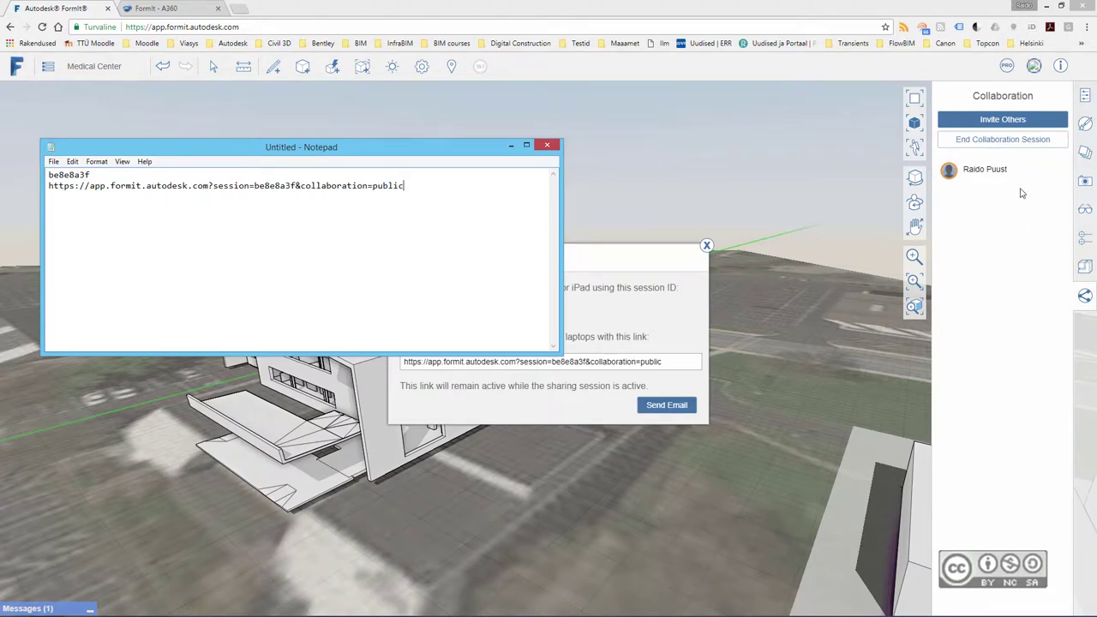
pyautogui.press('Up')
pyautogui.hotkey('alt', 'Tab')
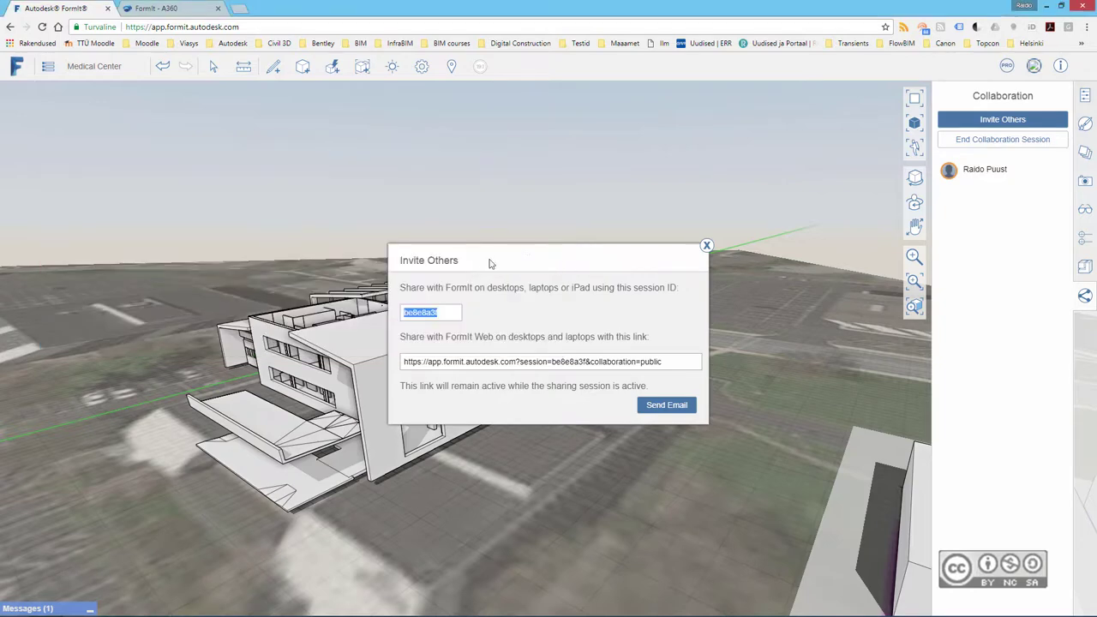
pyautogui.click(706, 246)
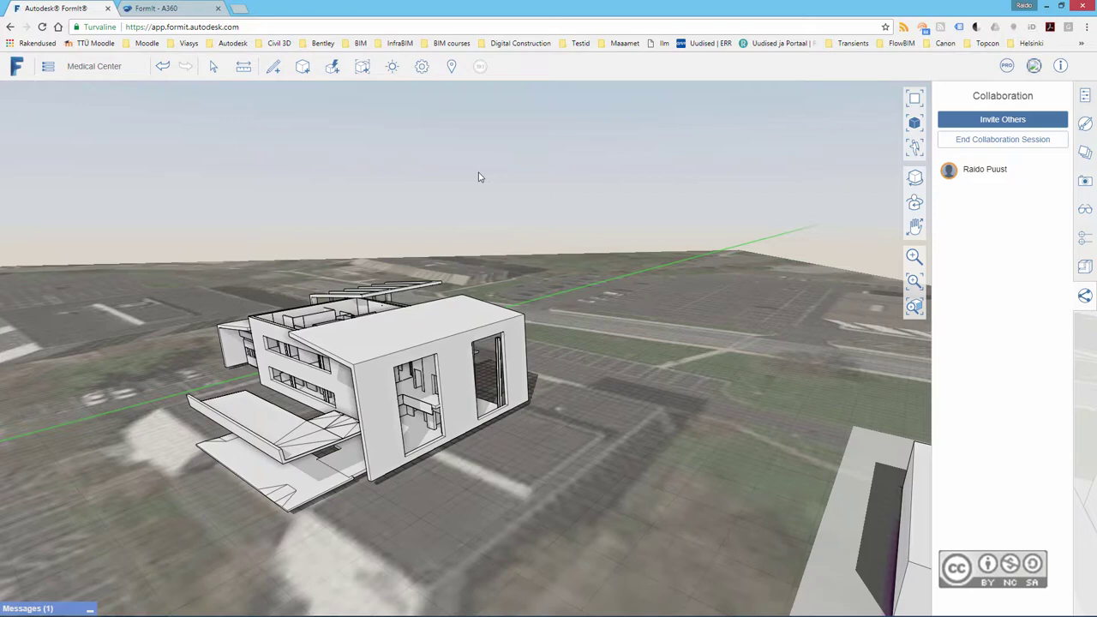
# Restore the Chrome window and resize it to reach the screen bottom on the left.
pyautogui.click(1061, 7)
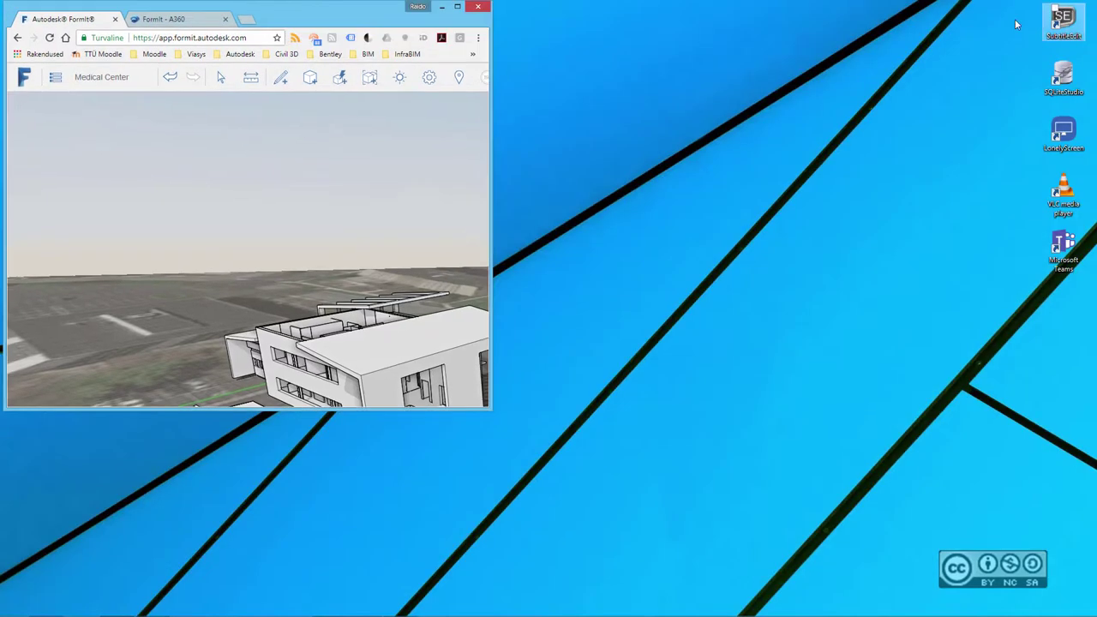
pyautogui.moveTo(359, 411); pyautogui.dragTo(360, 610)
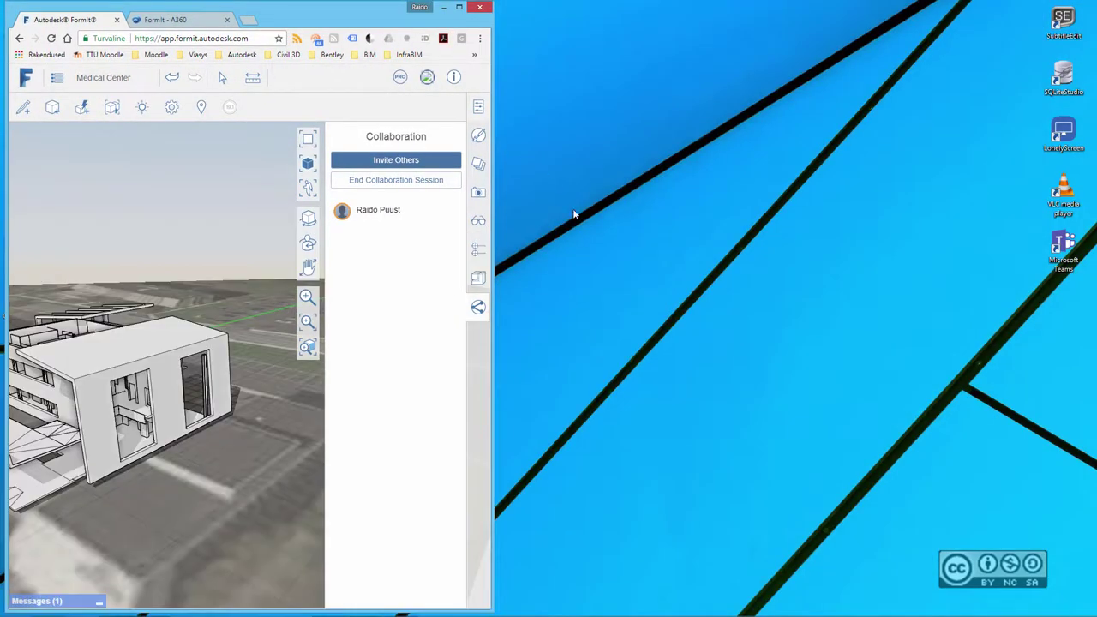
pyautogui.moveTo(493, 244); pyautogui.dragTo(530, 241)
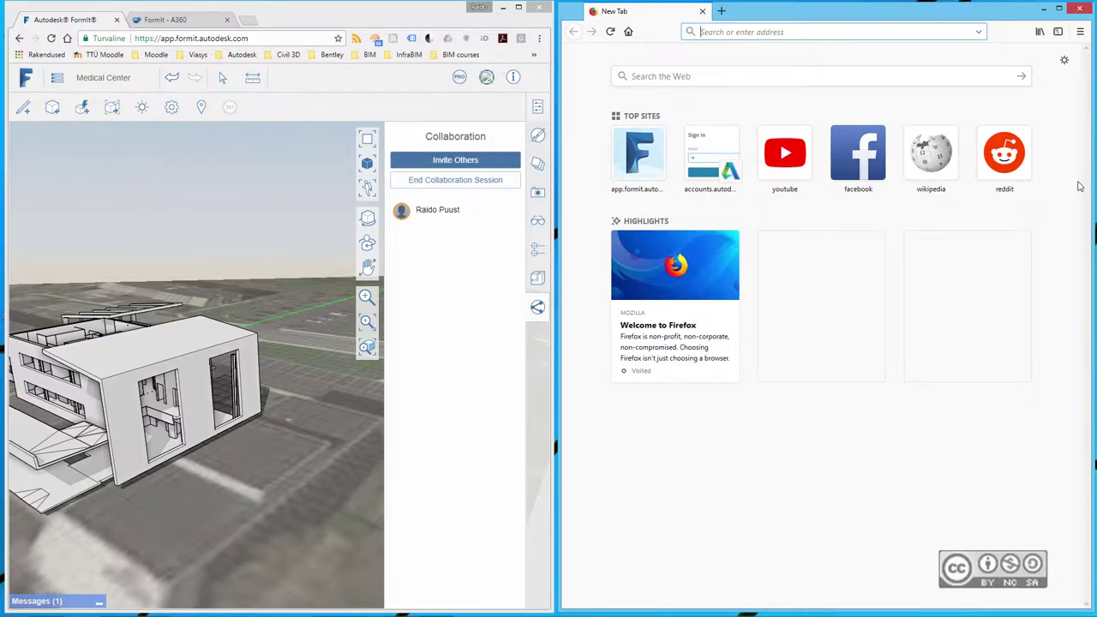
# Copy the session link from the Notepad note, then minimize the note.
pyautogui.hotkey('alt', 'Tab')
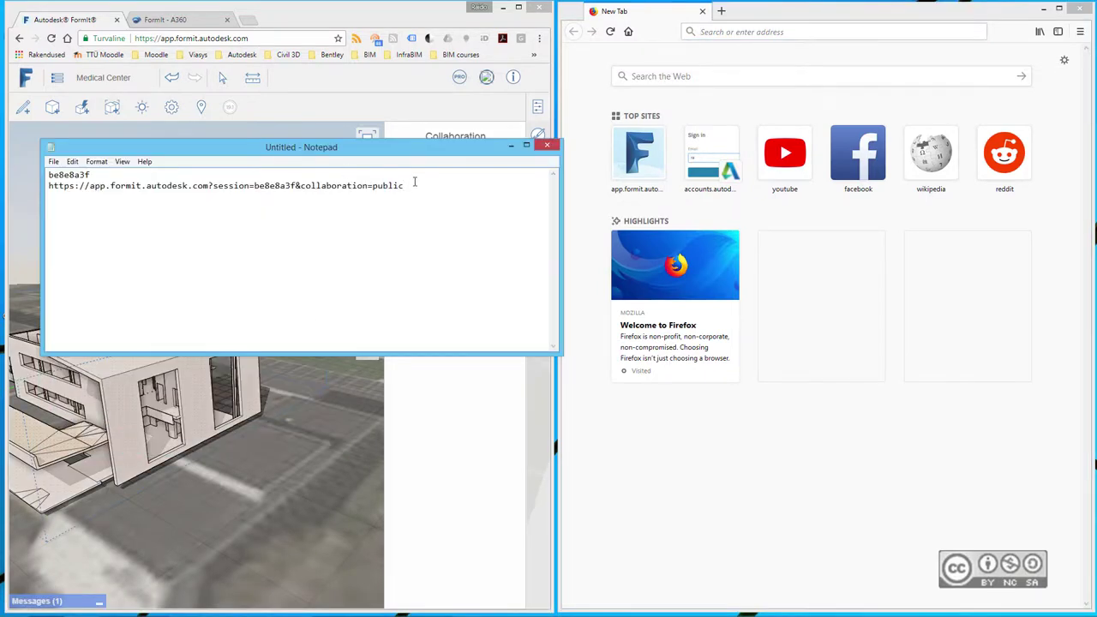
pyautogui.moveTo(414, 186)
pyautogui.mouseDown()
pyautogui.moveTo(48, 186)
pyautogui.moveTo(405, 187)
pyautogui.mouseUp()
pyautogui.rightClick(381, 186)
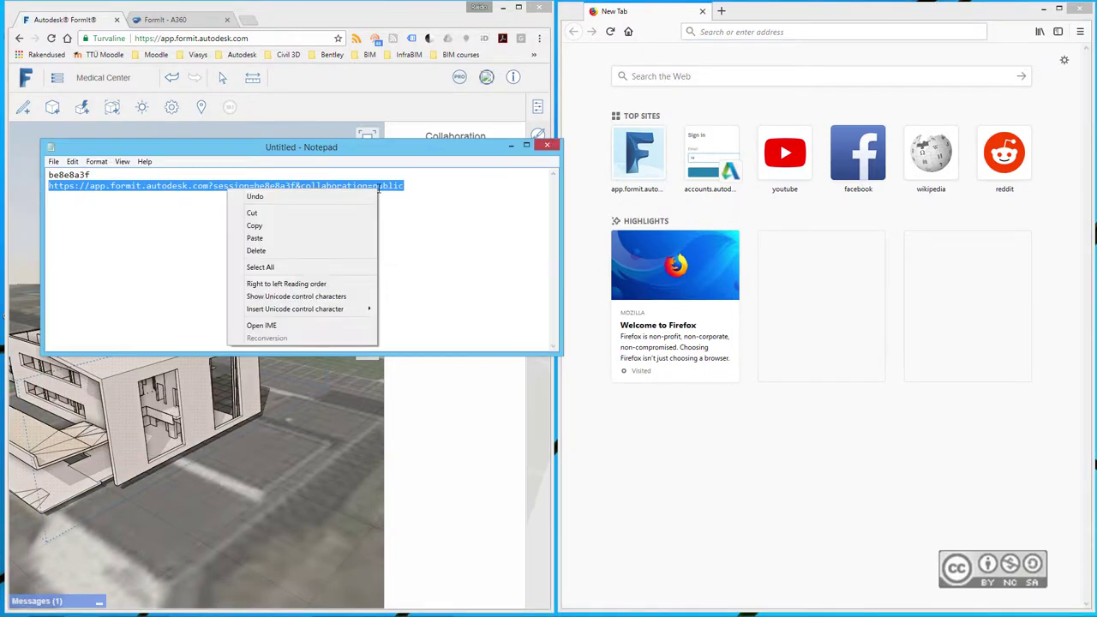
pyautogui.click(295, 225)
pyautogui.click(315, 240)
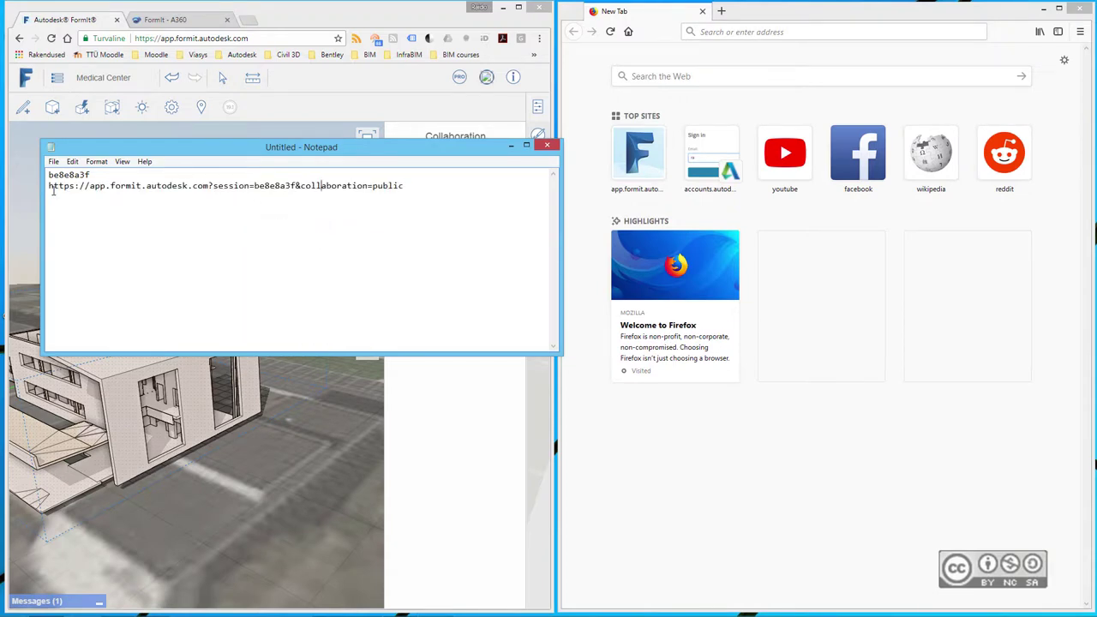
pyautogui.click(512, 145)
# Paste the session link into Firefox's address bar and load it.
pyautogui.click(754, 32)
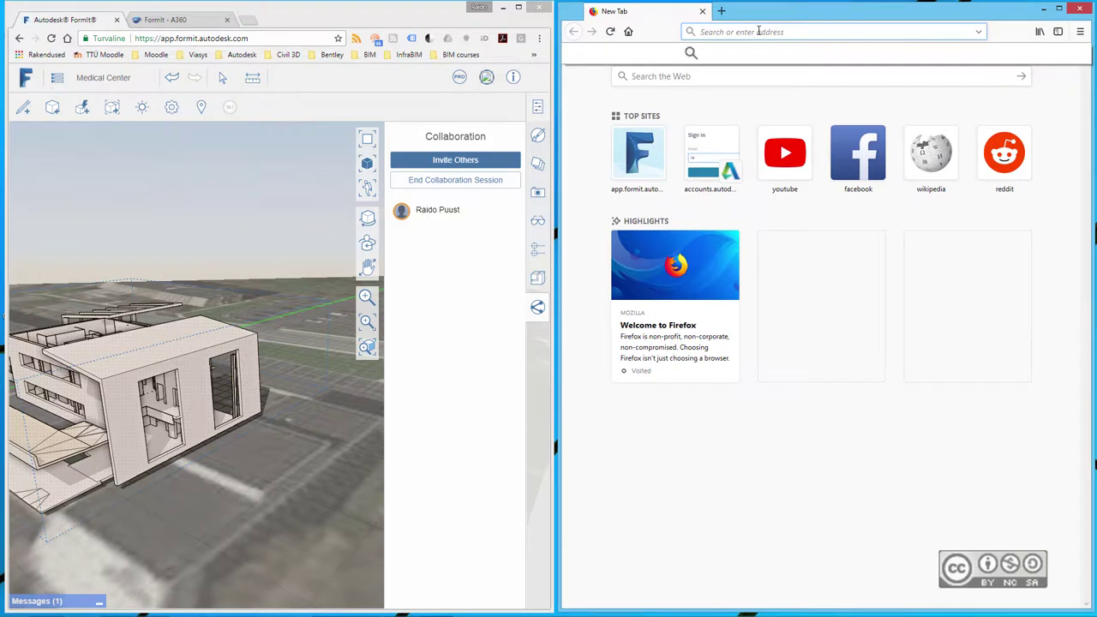
pyautogui.hotkey('ctrl', 'v')
pyautogui.press('Return')
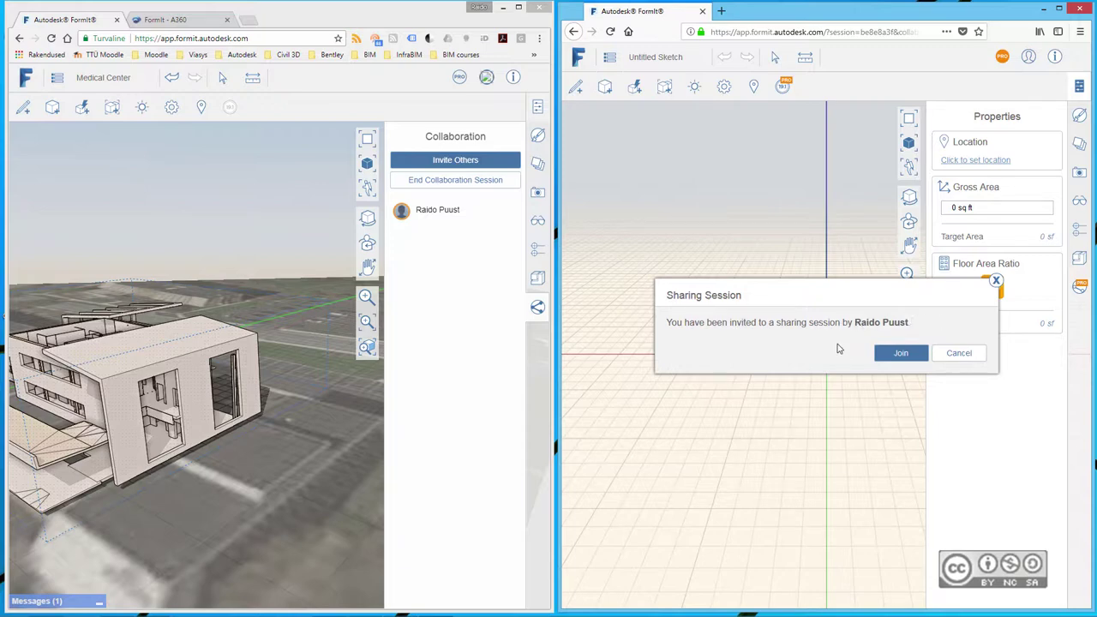
# Join the sharing session, sign in with the Autodesk e-mail and password, and close the invite details.
pyautogui.click(907, 358)
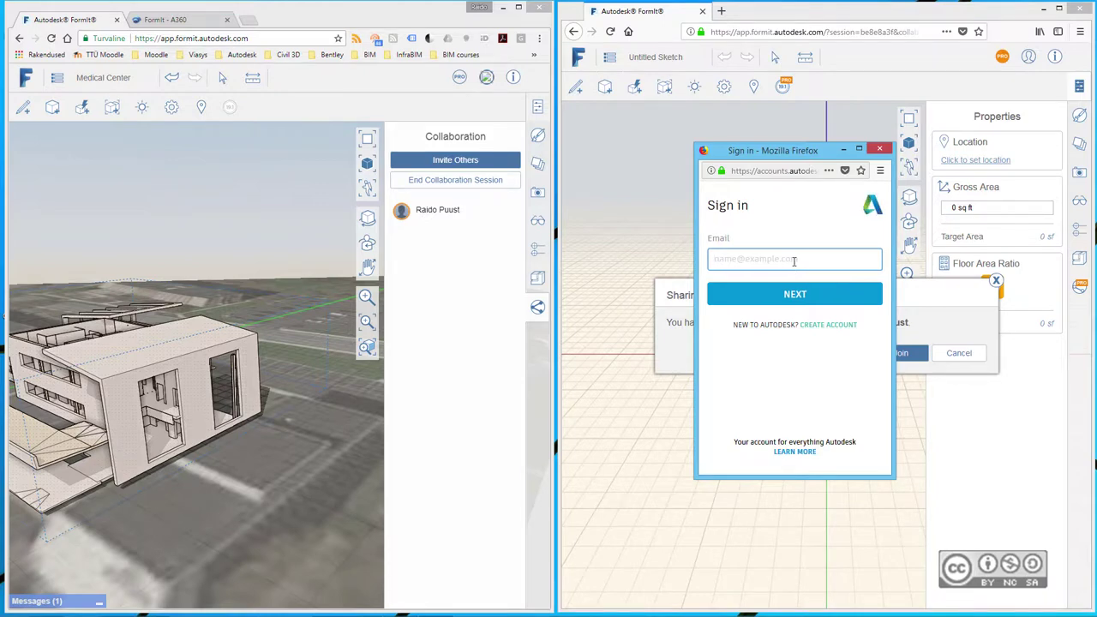
pyautogui.write('ra')
pyautogui.press('Down')
pyautogui.press('Return')
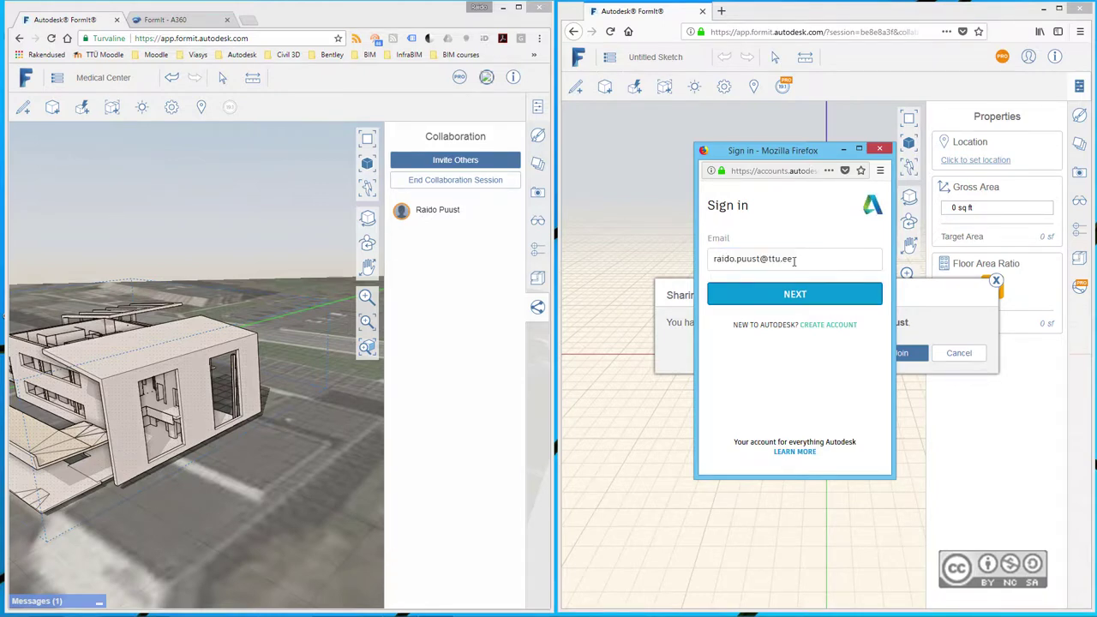
pyautogui.click(778, 300)
pyautogui.write('*')
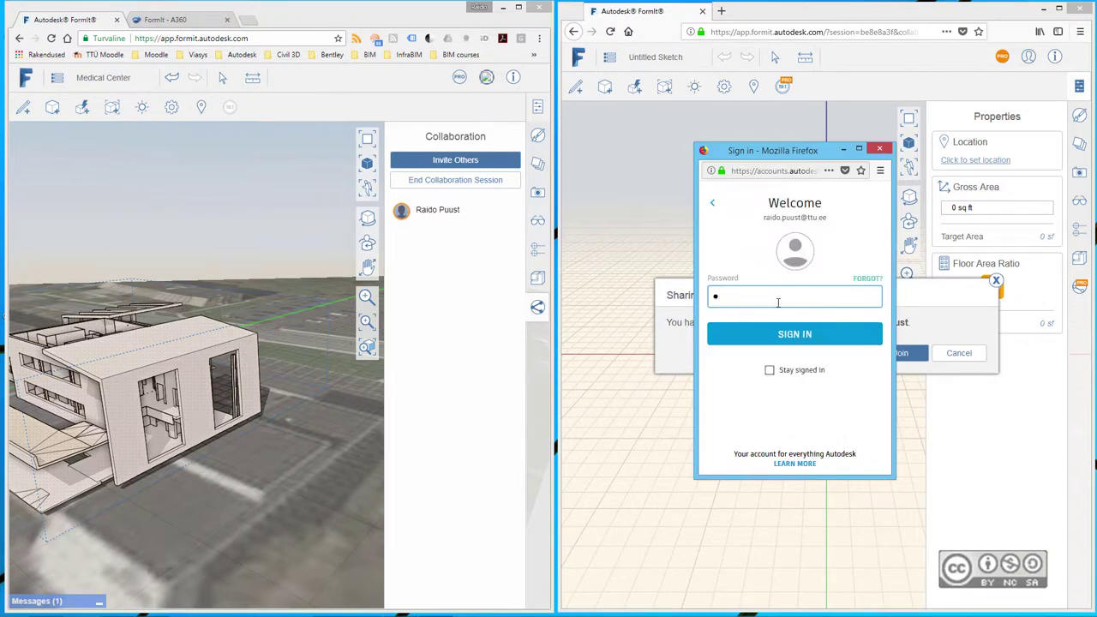
pyautogui.write('**')
pyautogui.press('Return')
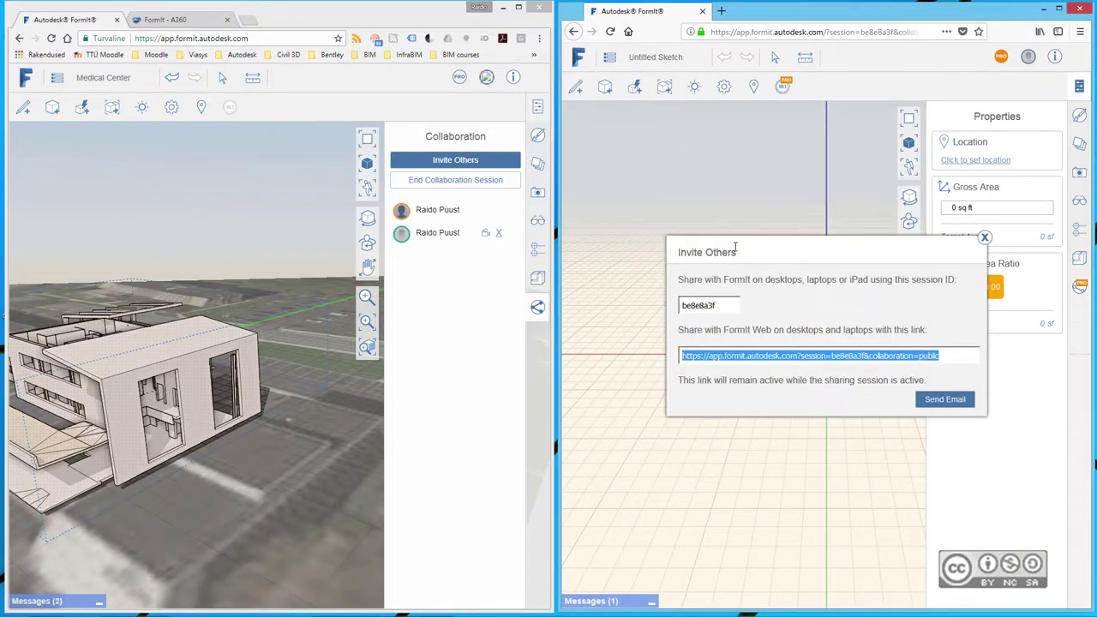
pyautogui.click(984, 238)
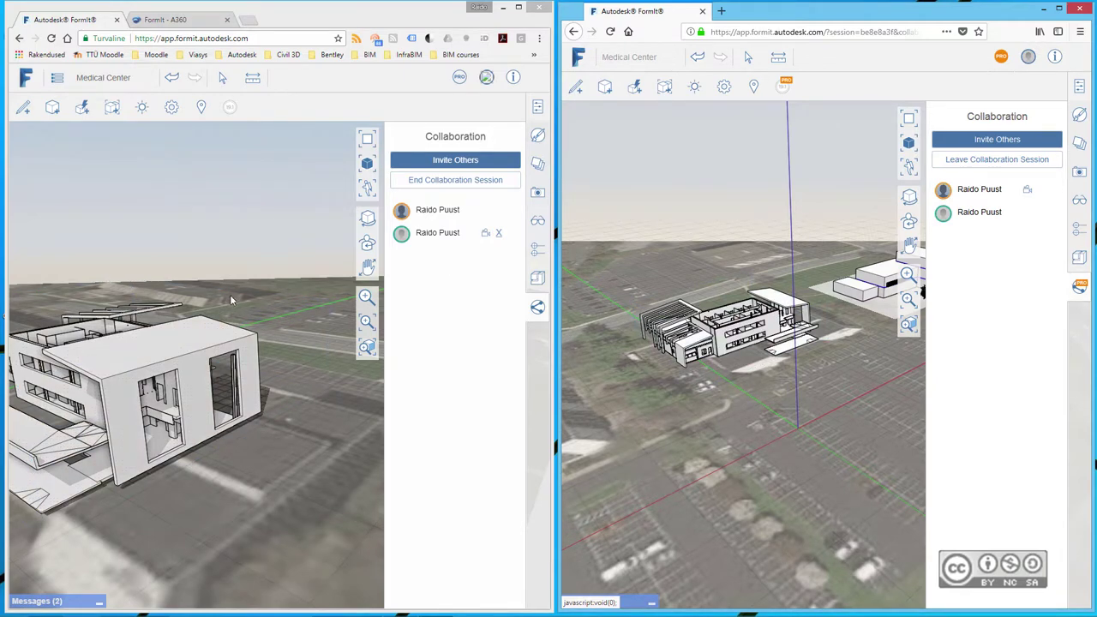
# Orbit and zoom the Medical Center model separately in the host and second browser views.
pyautogui.moveTo(229, 295); pyautogui.dragTo(267, 293, button='middle')
pyautogui.scroll(-5, 246, 283)
pyautogui.scroll(-5, 152, 328)
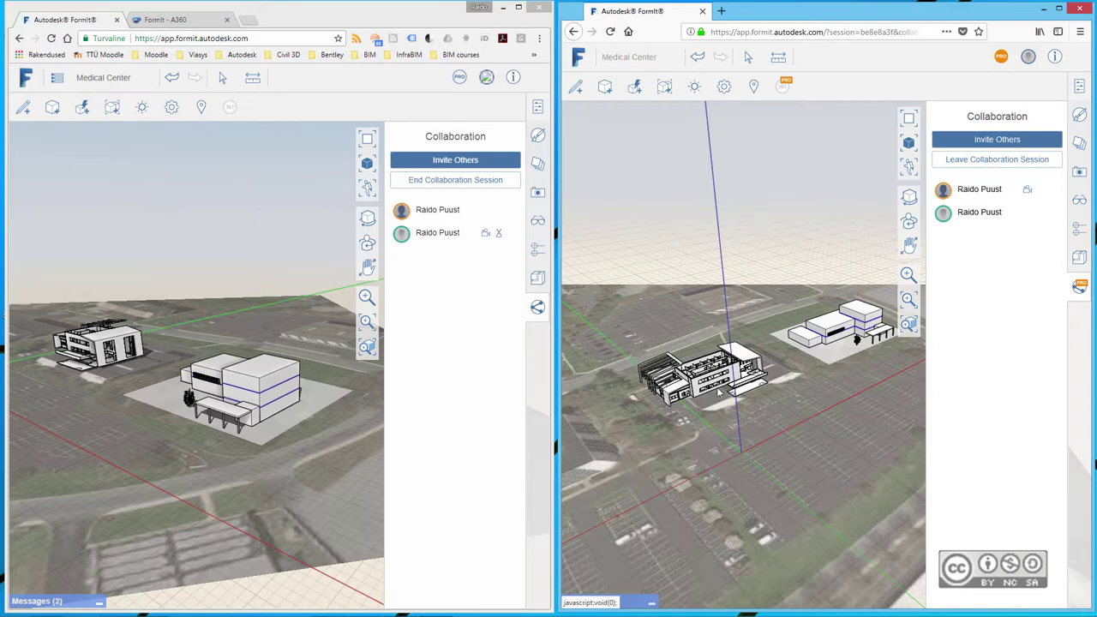
pyautogui.scroll(2, 719, 391)
pyautogui.scroll(2, 675, 419)
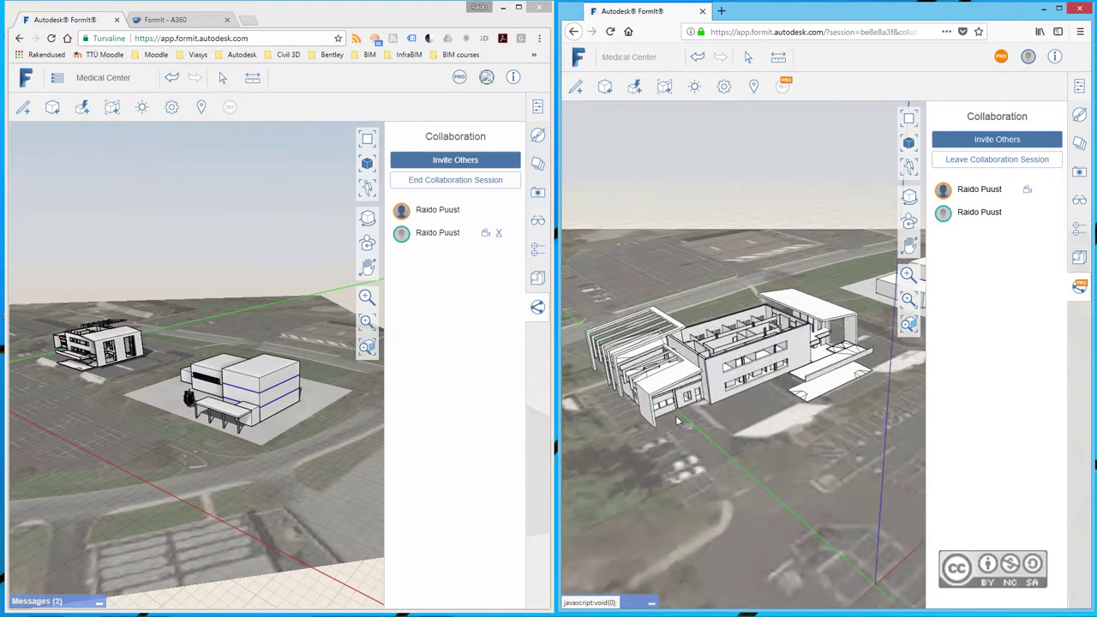
pyautogui.moveTo(676, 415)
pyautogui.mouseDown(button='middle')
pyautogui.moveTo(783, 364)
pyautogui.moveTo(755, 411)
pyautogui.moveTo(724, 412)
pyautogui.mouseUp(button='middle')
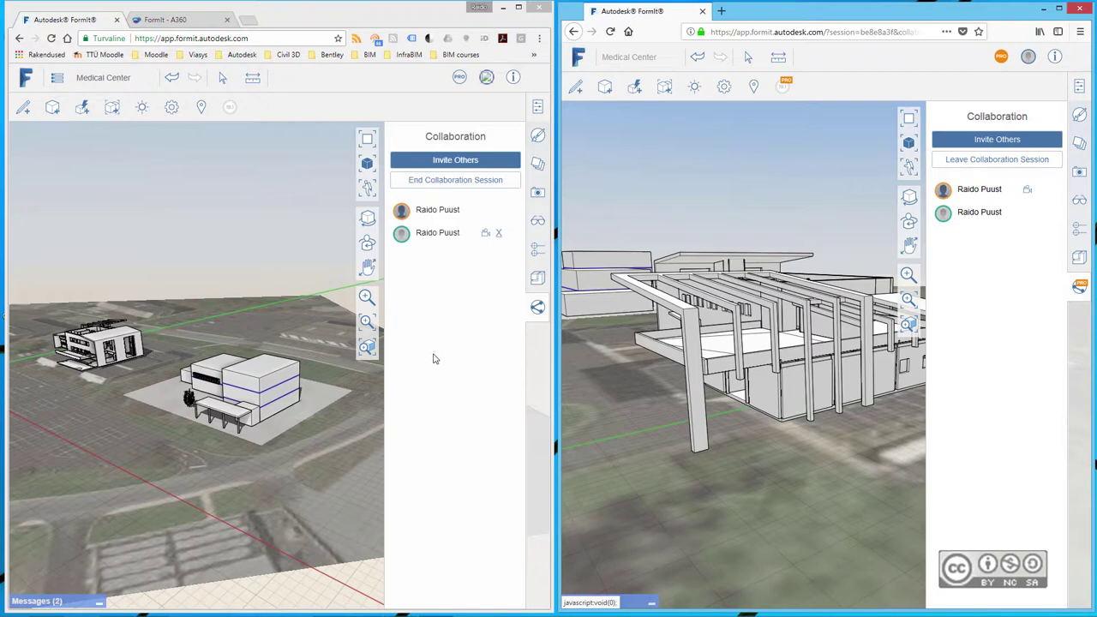
# Follow the second participant's camera from the host's Collaboration panel.
pyautogui.click(485, 237)
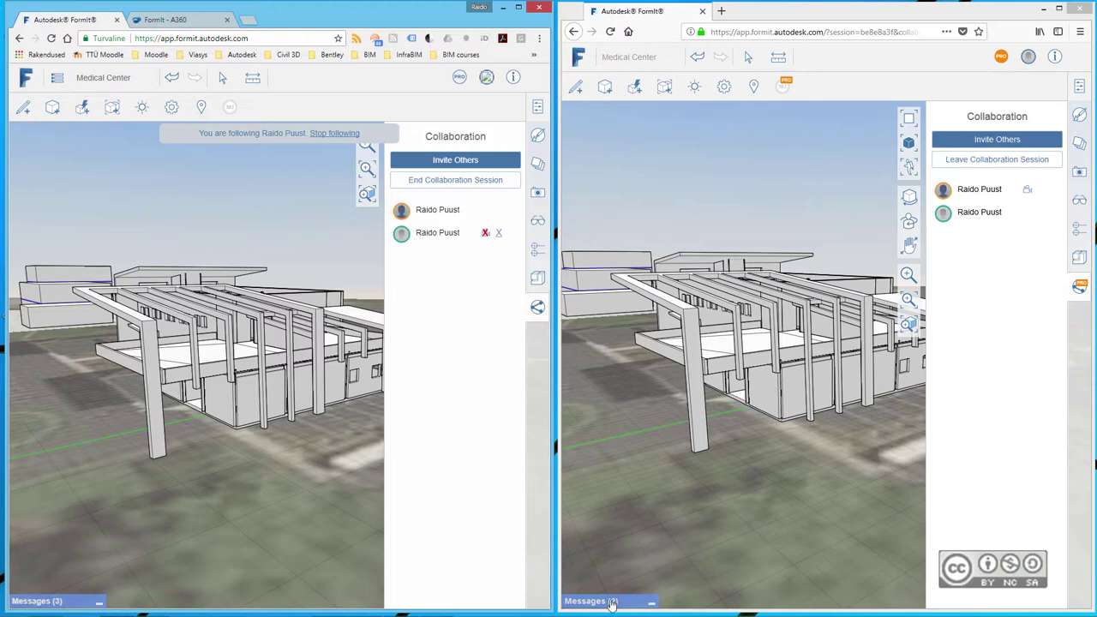
# Send the chat message 'Interesting design!' from the second browser and show it in the host's Messages.
pyautogui.click(651, 602)
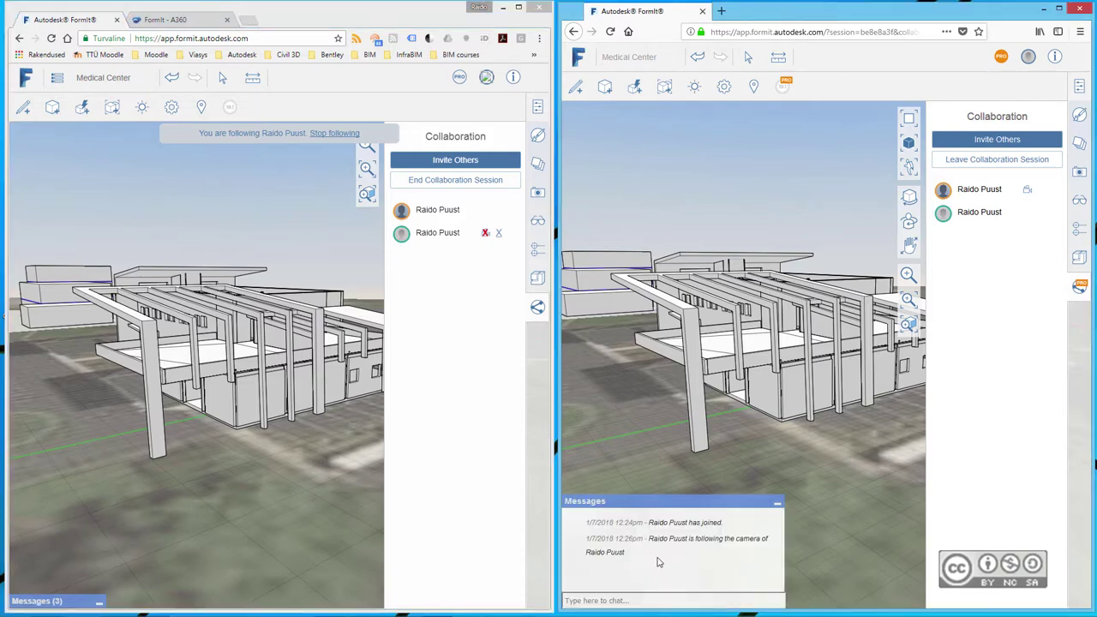
pyautogui.write('In')
pyautogui.write('teresting design!')
pyautogui.press('Return')
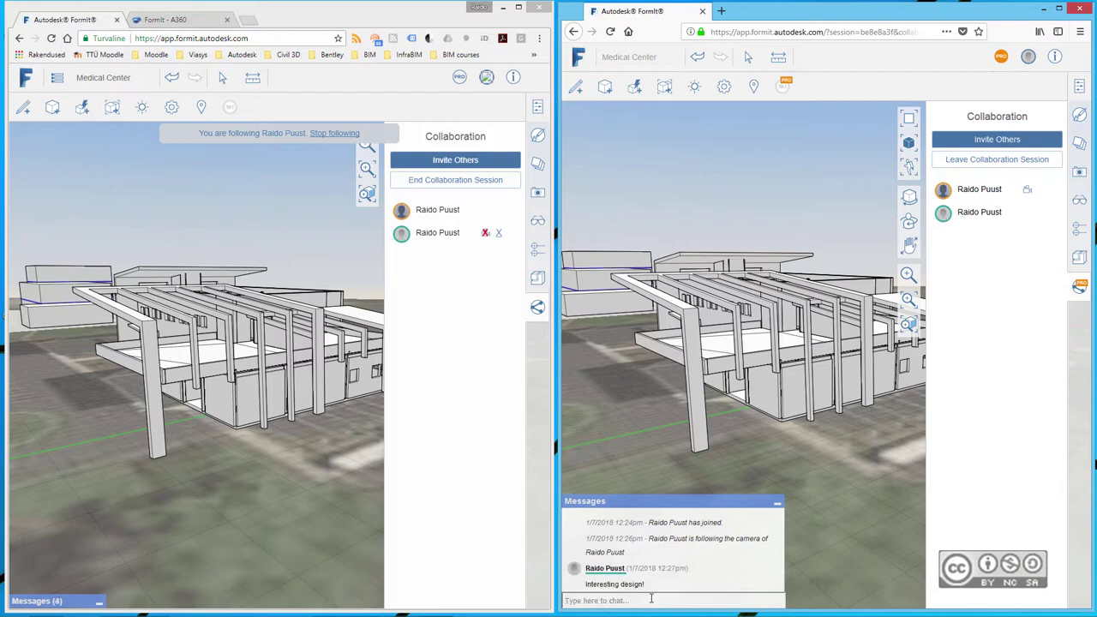
pyautogui.click(97, 604)
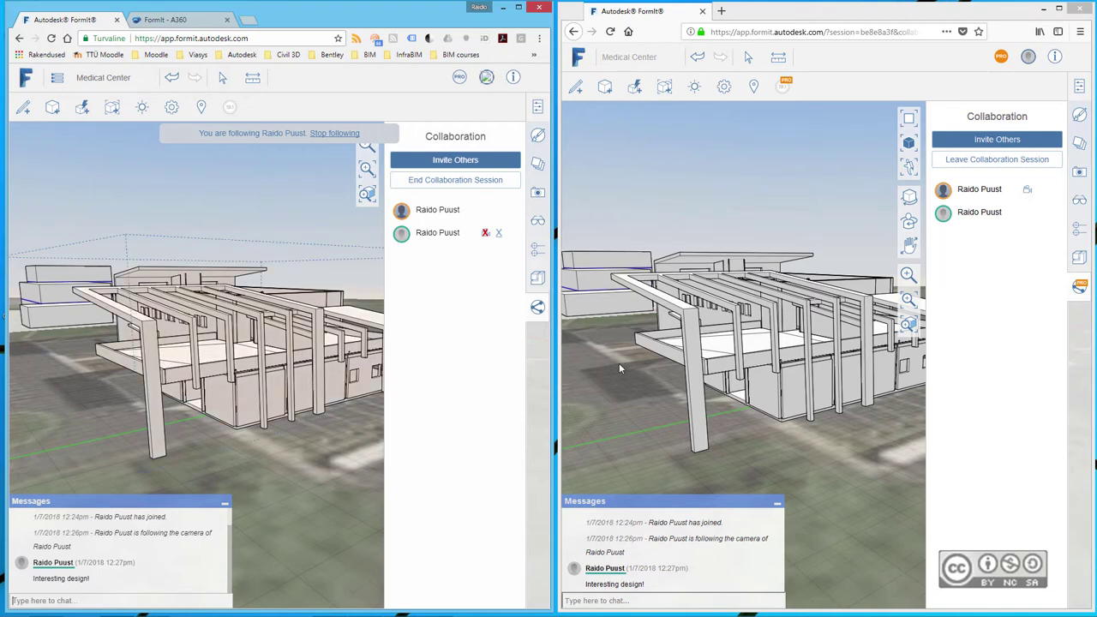
pyautogui.click(688, 170)
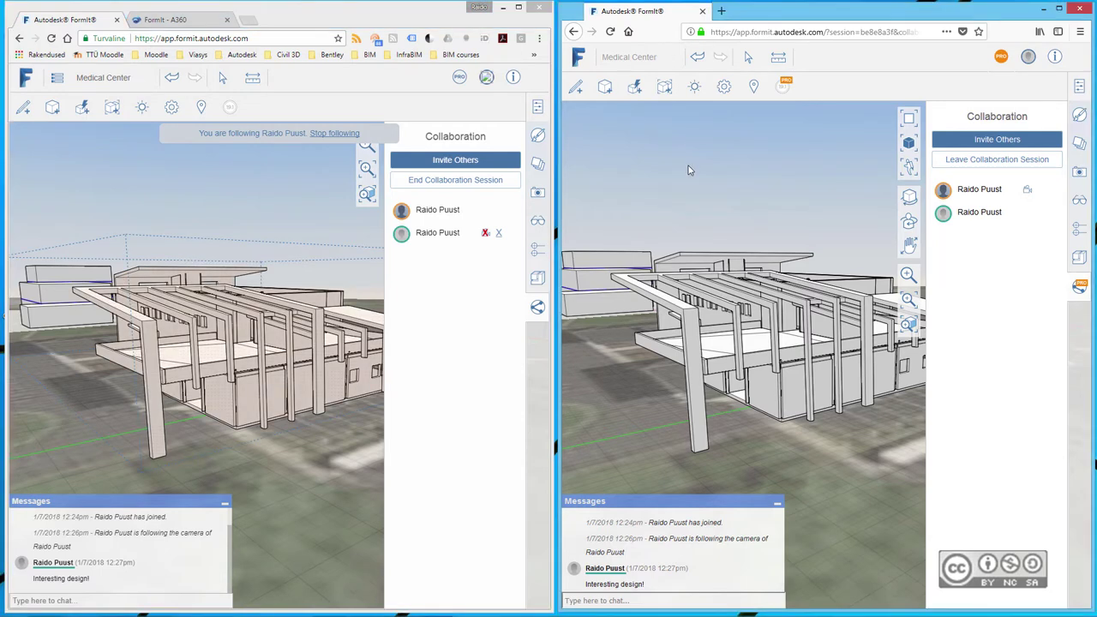
# Place a cube primitive from the Solids tools in front of the canopy.
pyautogui.click(605, 87)
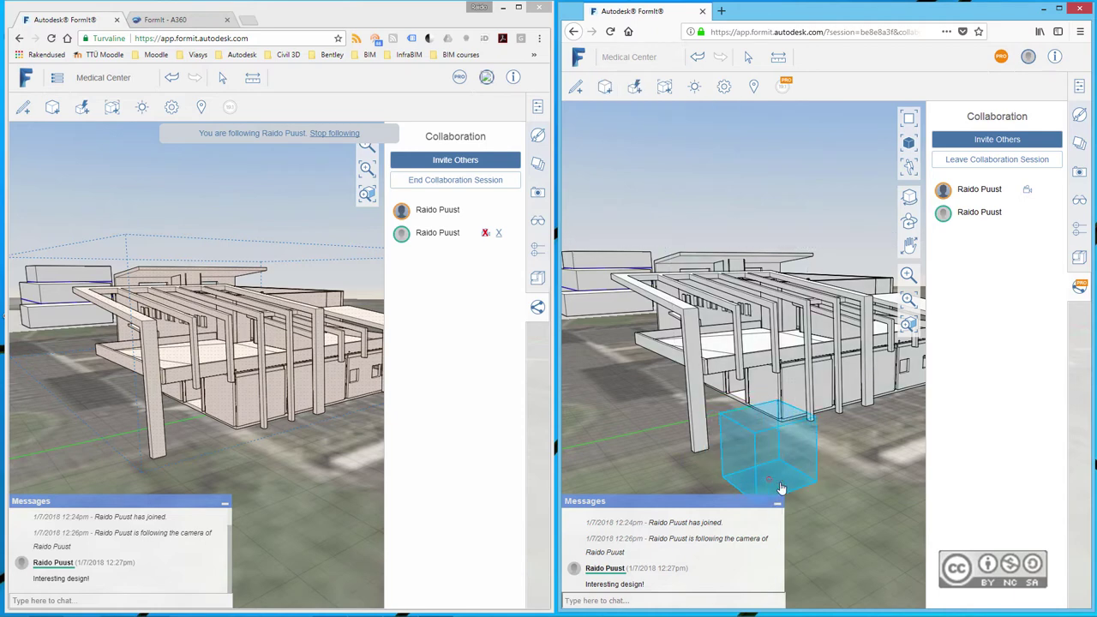
pyautogui.click(781, 487)
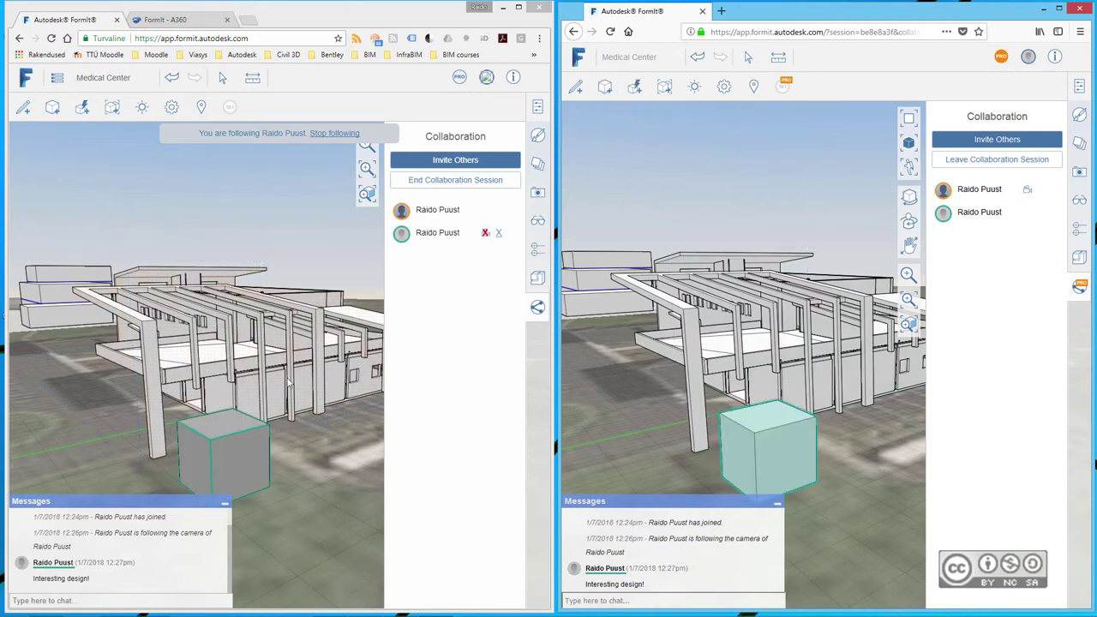